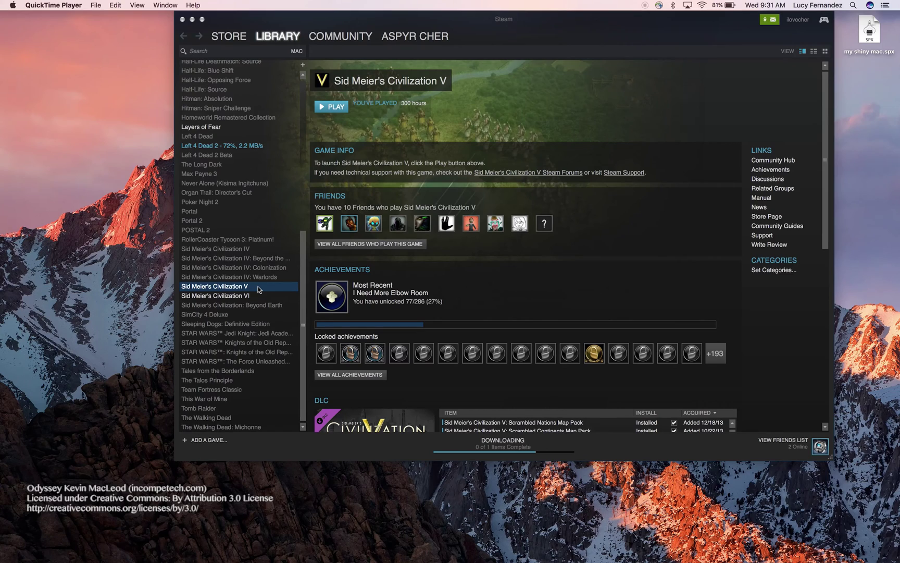
# - Show the Local Files page of Sid Meier's Civilization V's Properties, with 7213 MB disk usage
pyautogui.rightClick(258, 289)
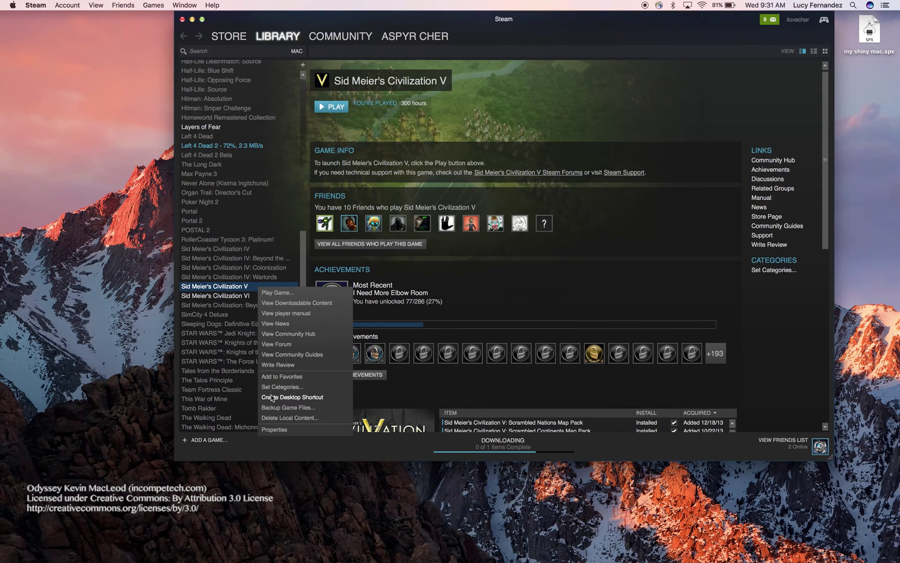
pyautogui.click(274, 429)
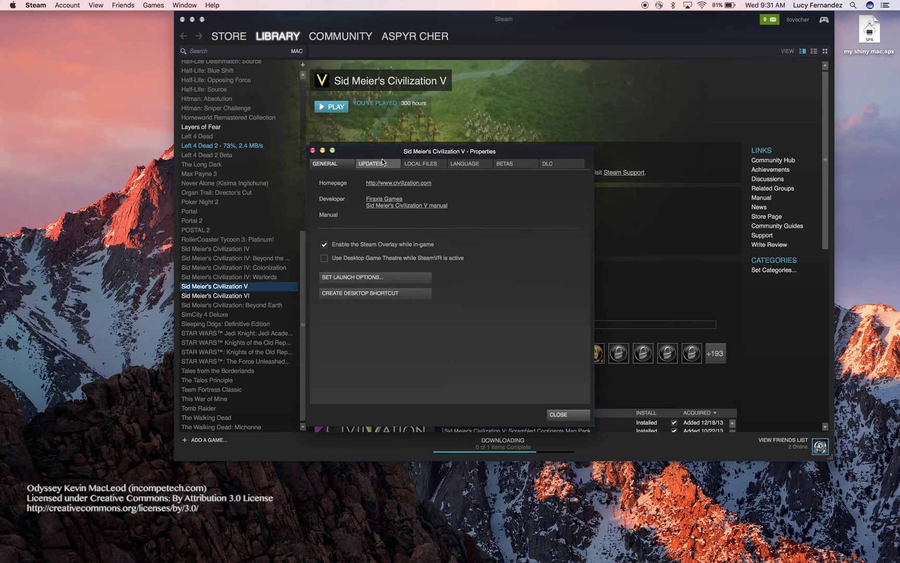
pyautogui.click(420, 163)
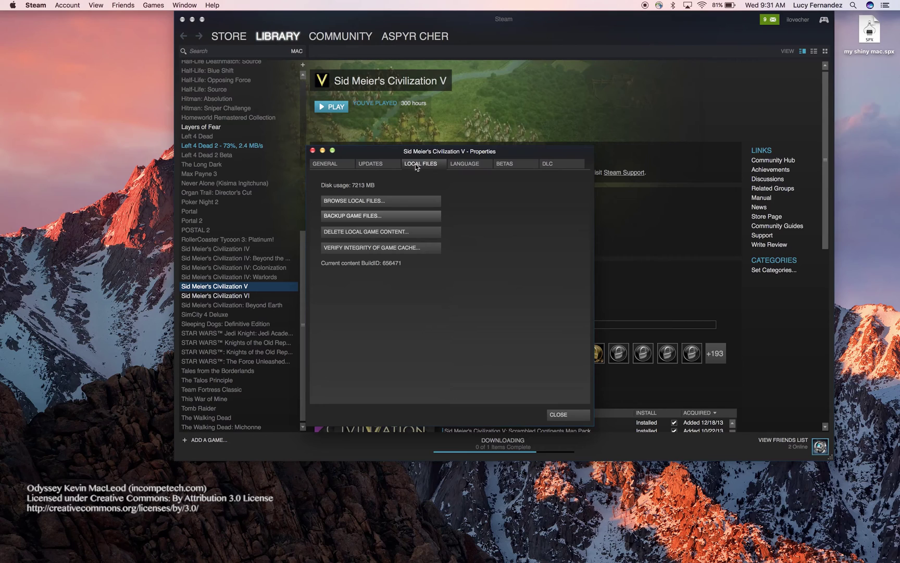
# - Verify Civilization V's game cache until all files validate, then dismiss the result
pyautogui.click(380, 247)
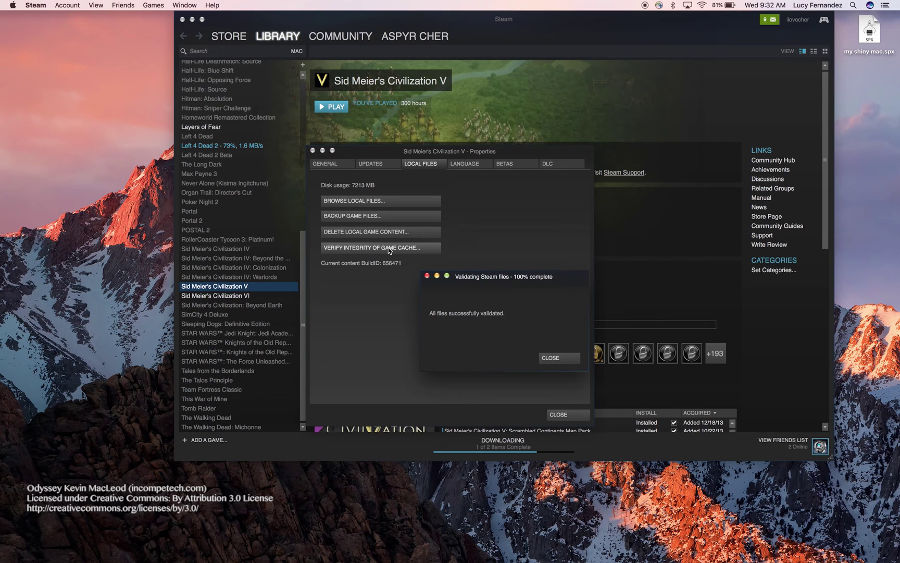
pyautogui.click(557, 360)
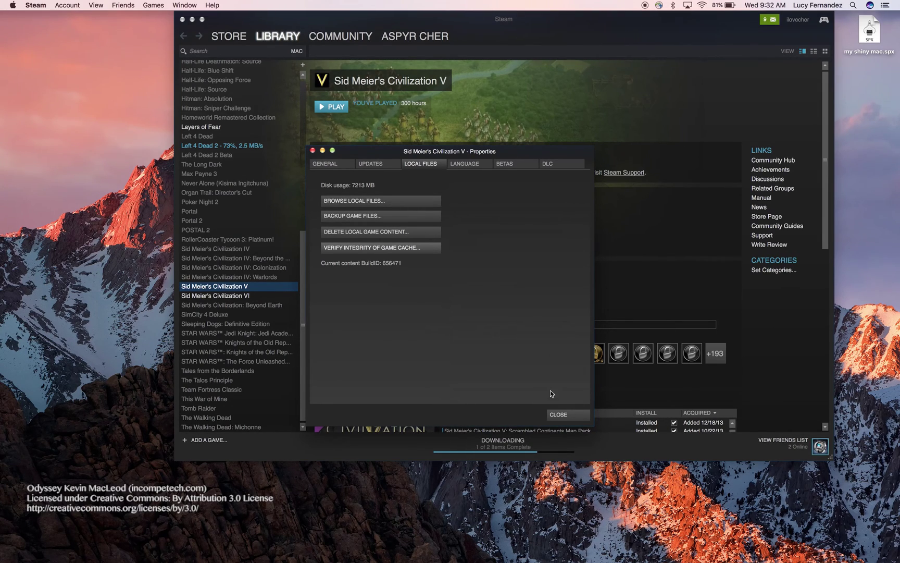
# - Close the Civilization V Properties dialog, returning to its library page
pyautogui.click(573, 416)
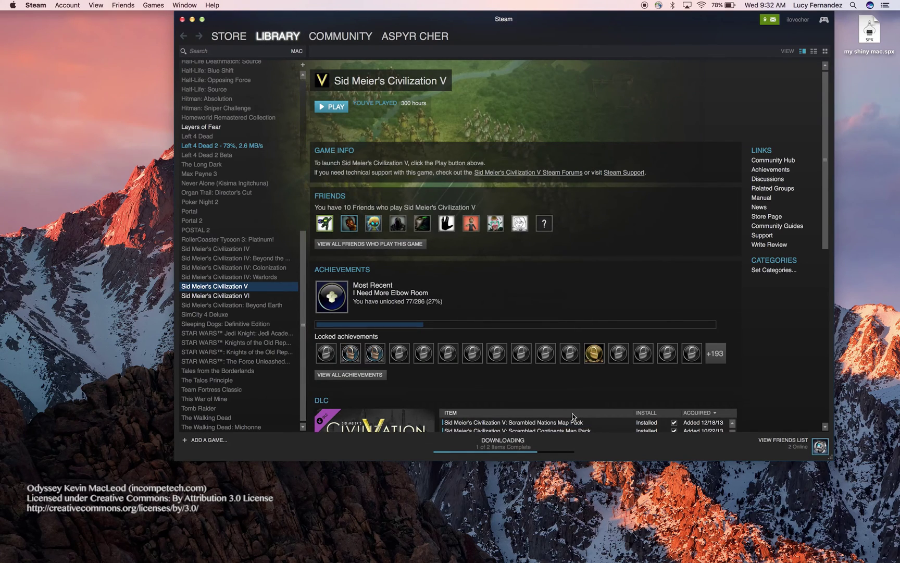